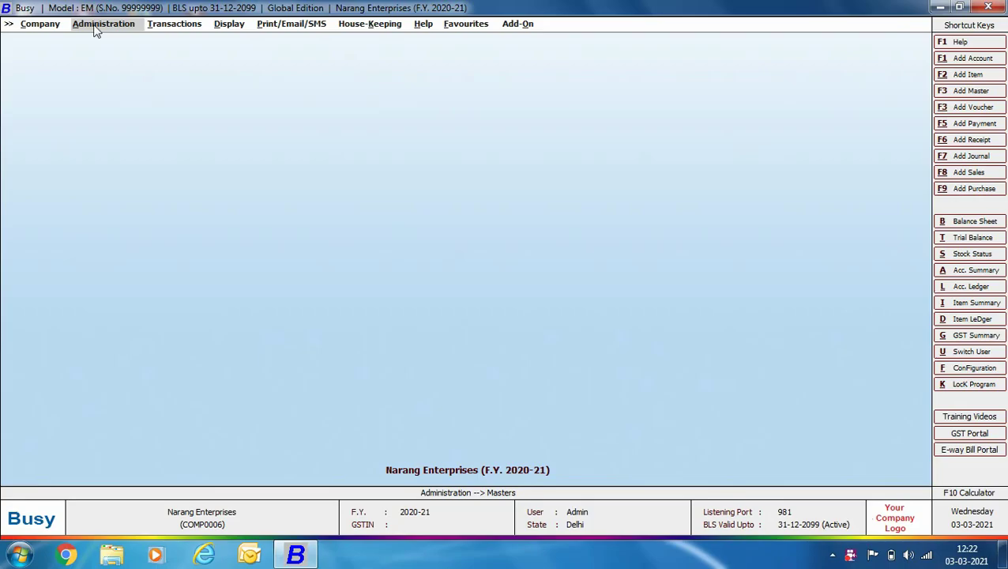
# - Open the GST/VAT form from Administration > Configuration > Features / Options
pyautogui.click(95, 26)
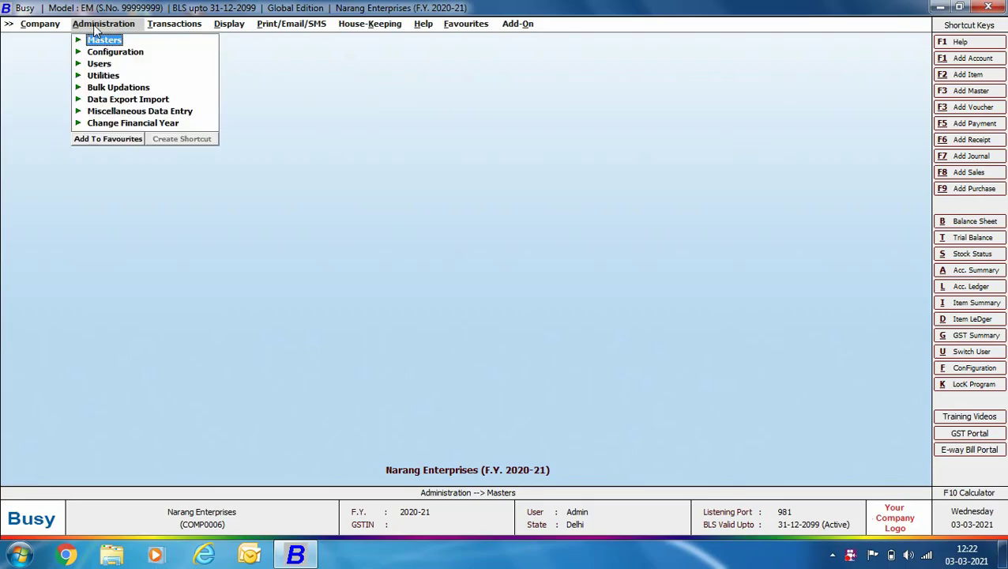
pyautogui.click(103, 52)
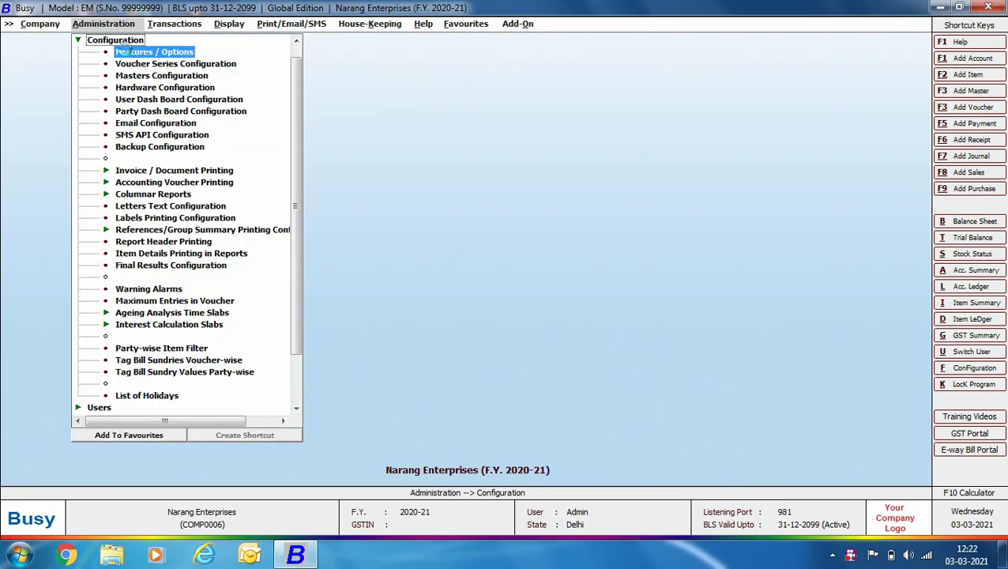
pyautogui.click(122, 51)
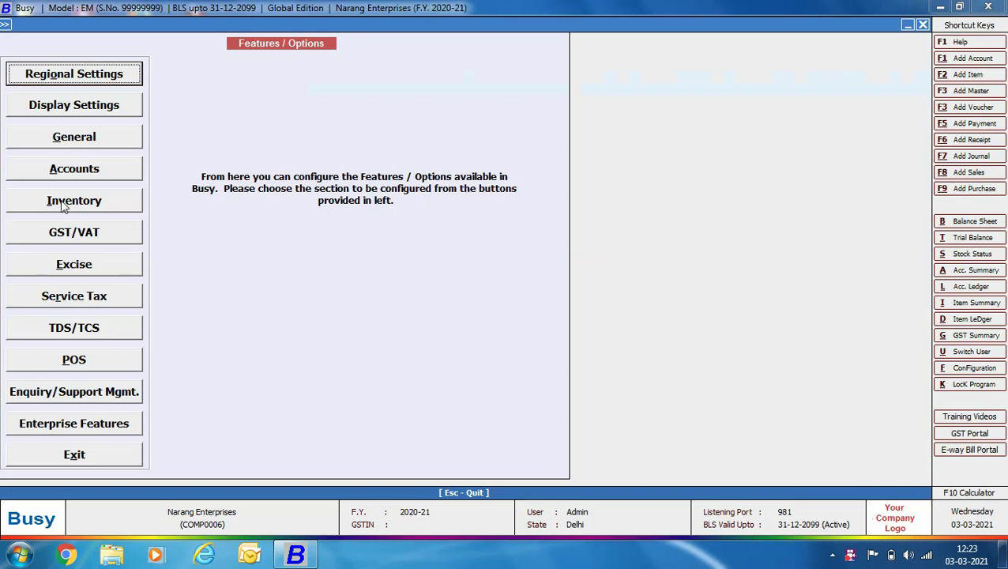
pyautogui.click(29, 229)
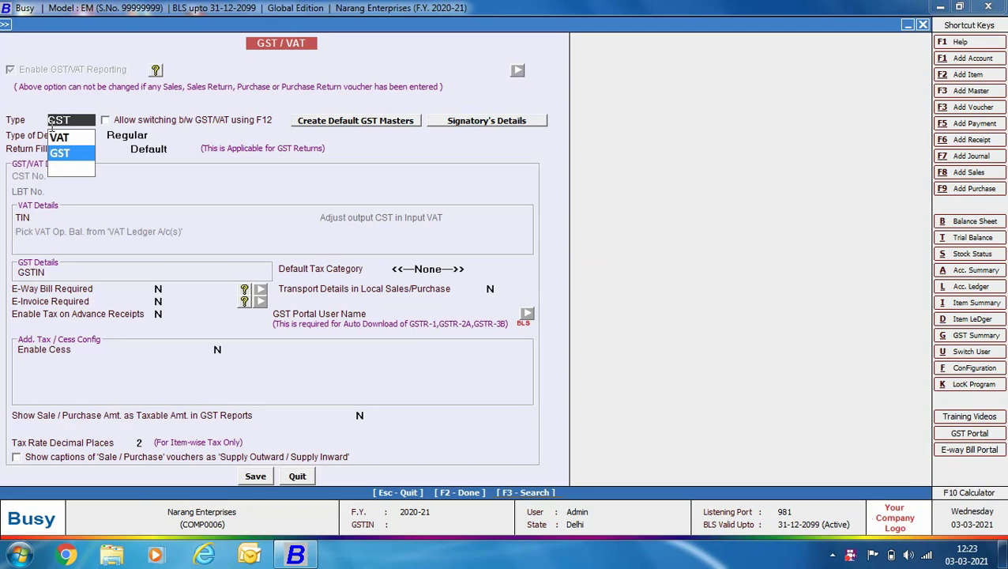
# - Keep tax Type as GST, set Type of Dealer to Regular and Return Filing Freq. to Monthly
pyautogui.press('Return')
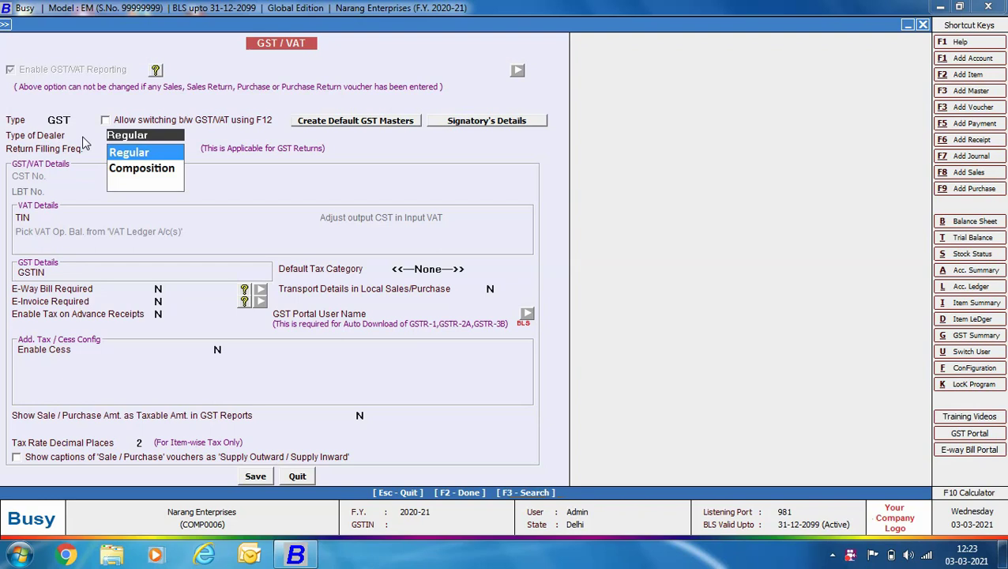
pyautogui.click(136, 152)
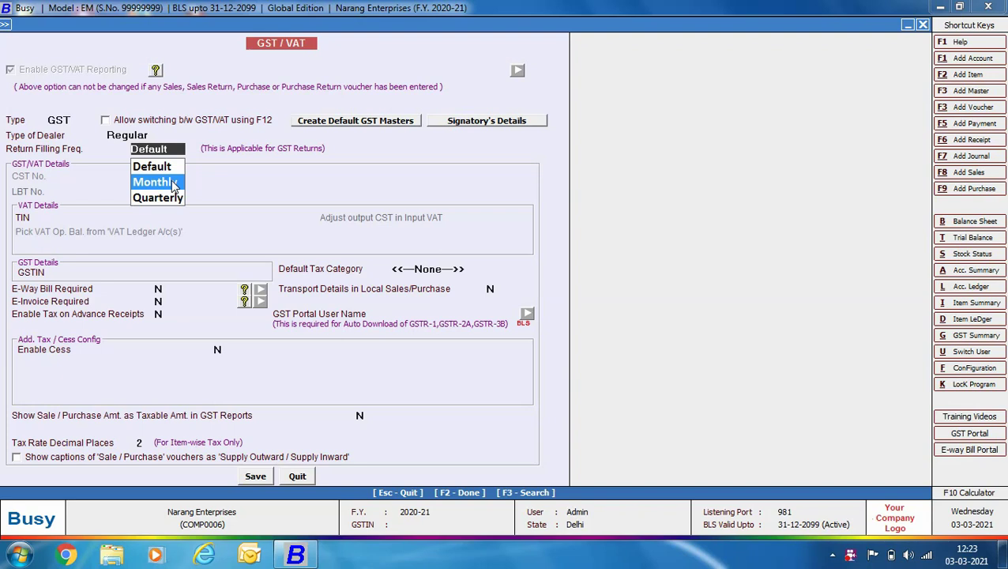
pyautogui.click(173, 182)
pyautogui.press('Return')
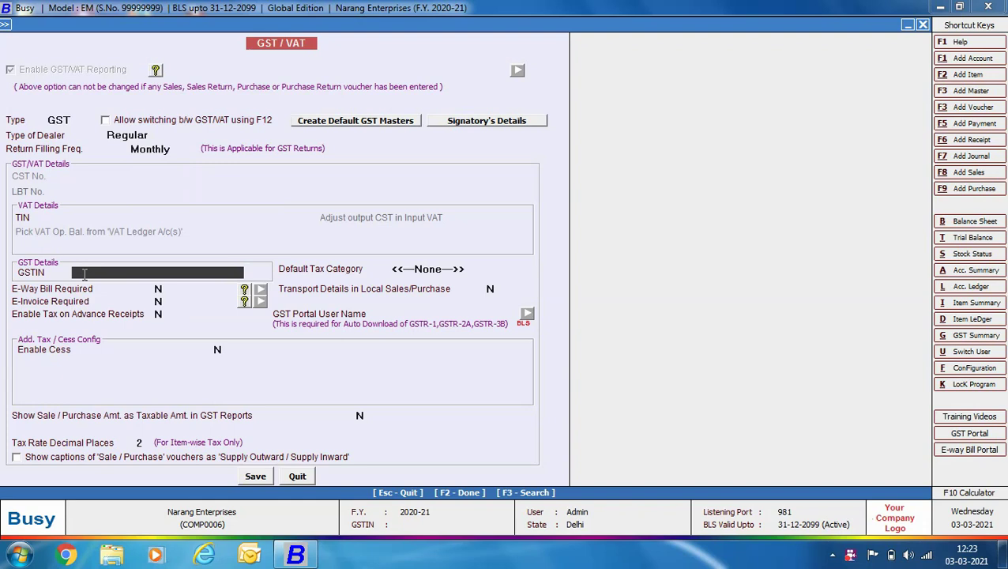
# - Enter the company's GSTIN and set Default Tax Category to <<None>>
pyautogui.write('07AEFGT1234A1ZA')
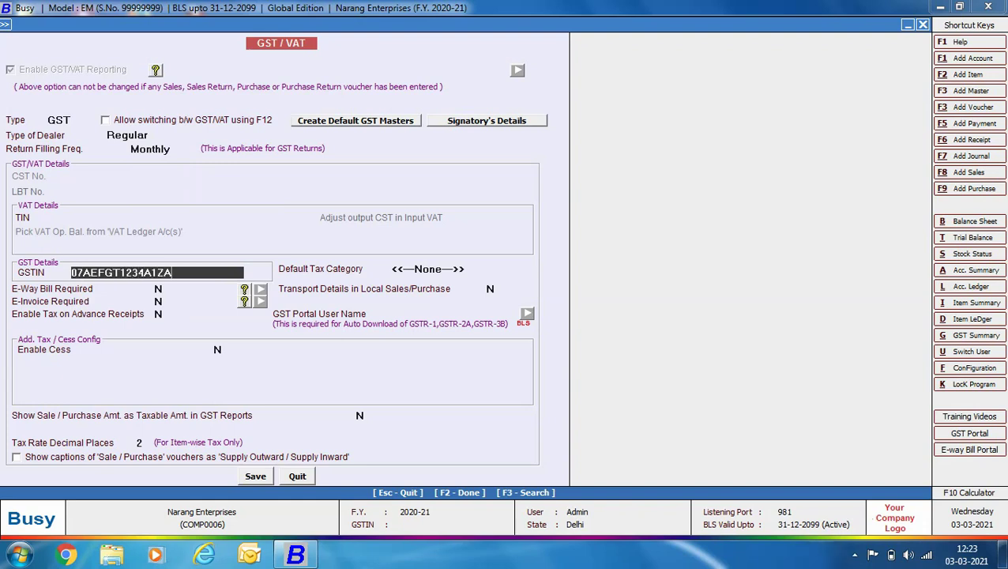
pyautogui.press('Return')
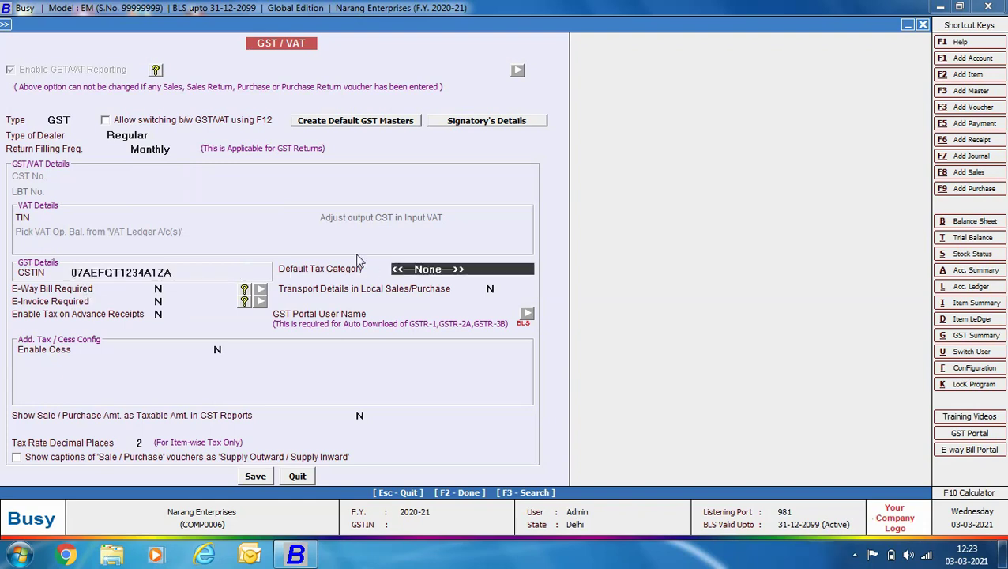
pyautogui.click(445, 281)
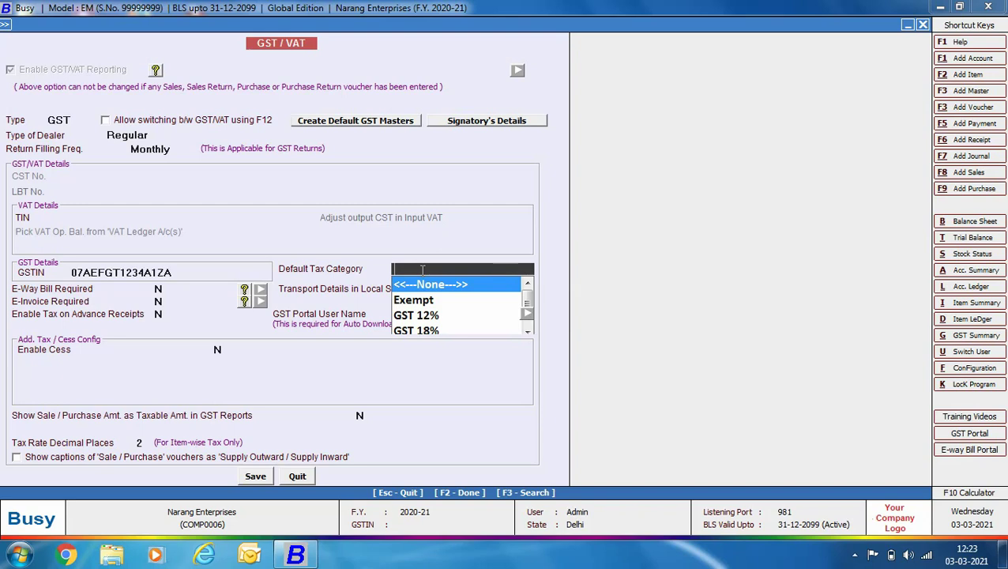
pyautogui.click(431, 283)
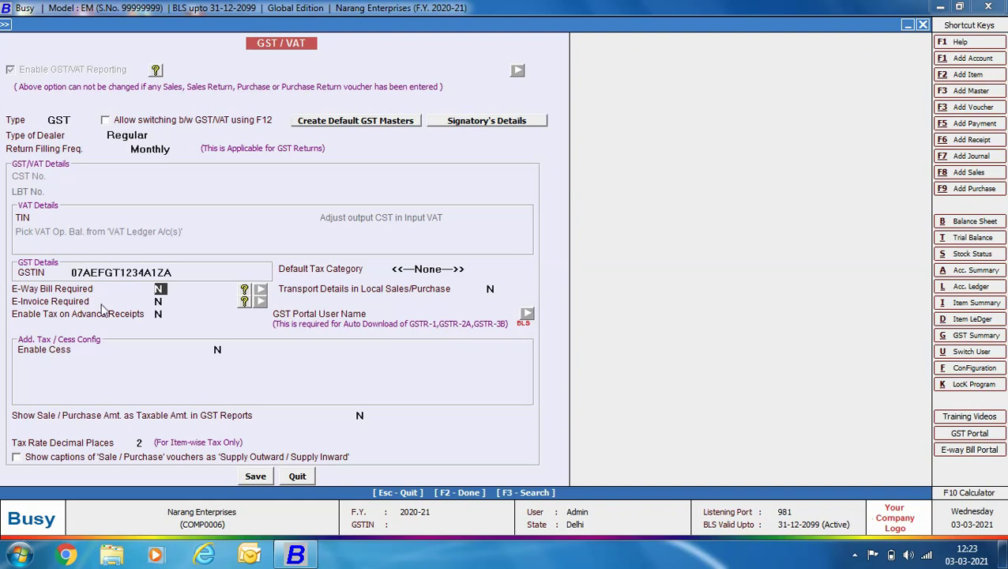
# - Set E-Way Bill Required, E-Invoice Required and Enable Tax on Advance Receipts to Y
pyautogui.click(159, 290)
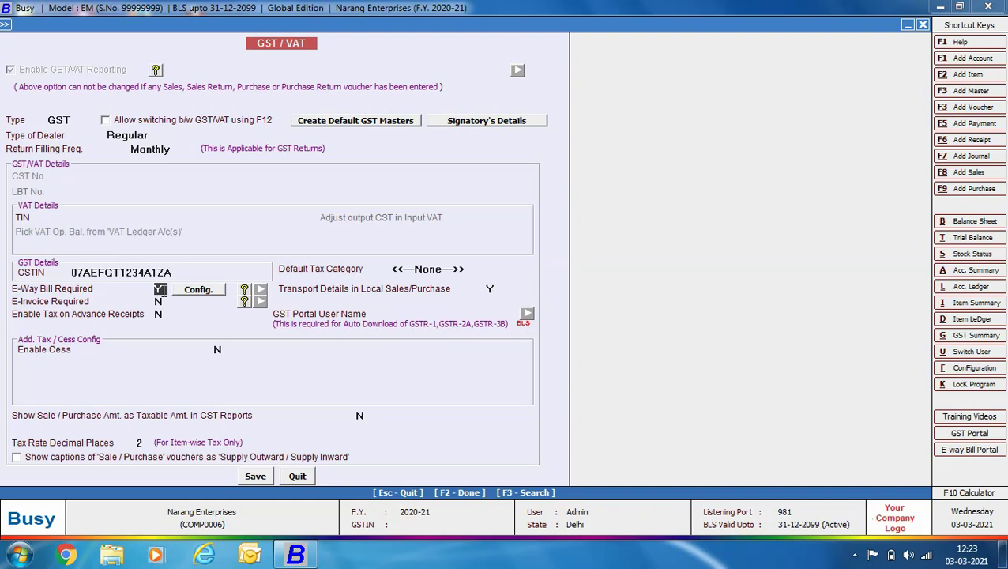
pyautogui.press('Return')
pyautogui.press('Return')
pyautogui.press('y')
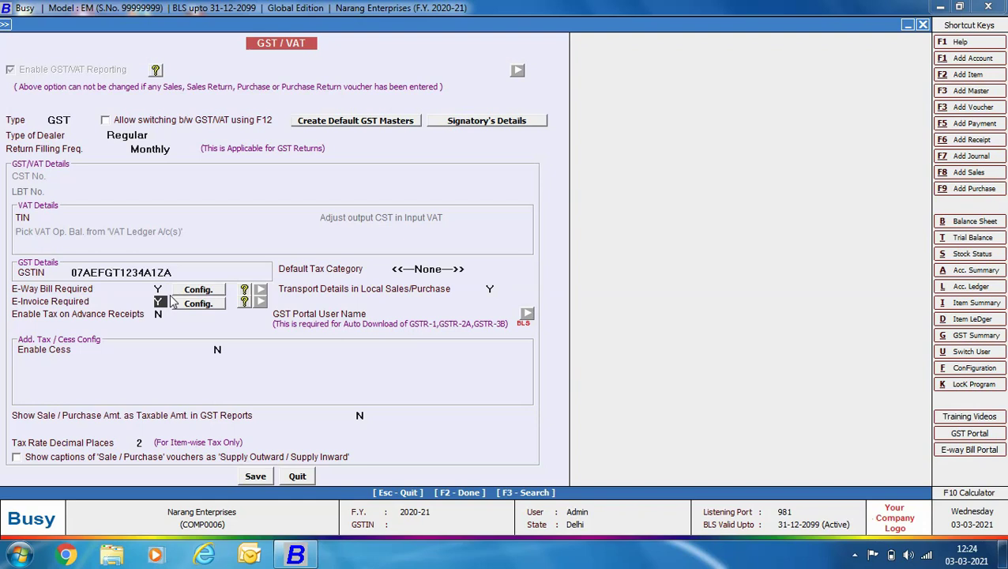
pyautogui.press('Return')
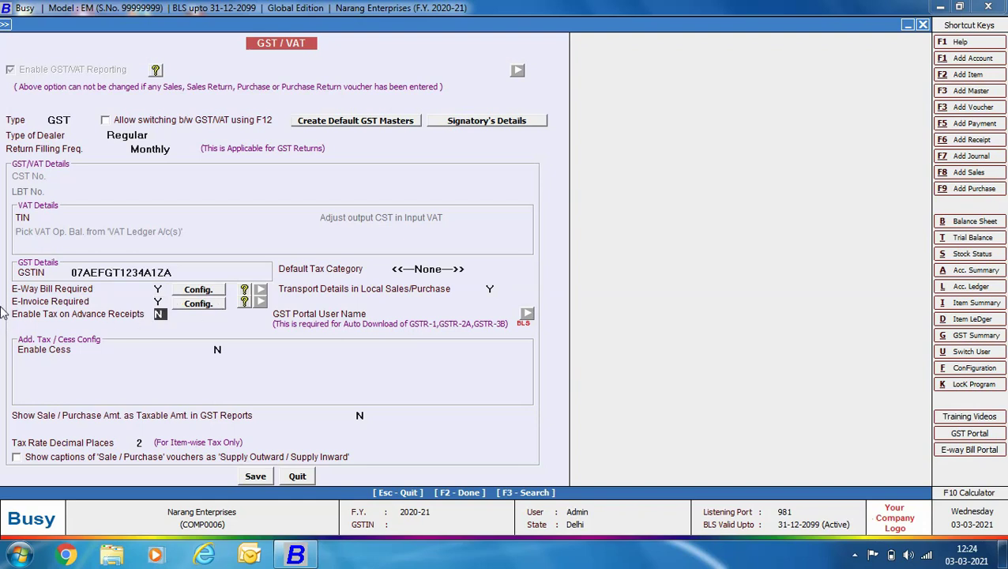
pyautogui.press('y')
# - Enter the GST Portal User Name and set Enable Cess to Y
pyautogui.press('Return')
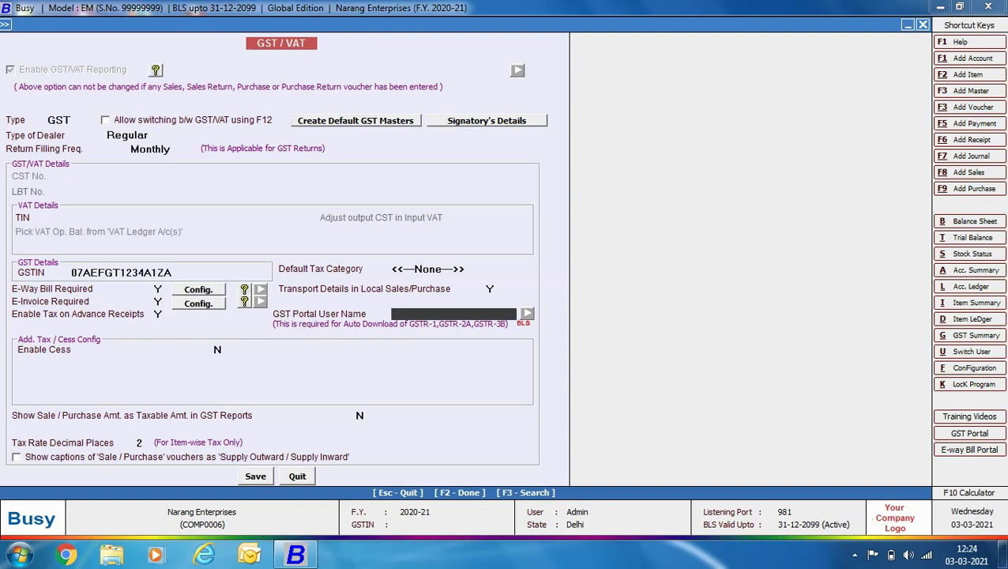
pyautogui.write('apg_1234')
pyautogui.press('Return')
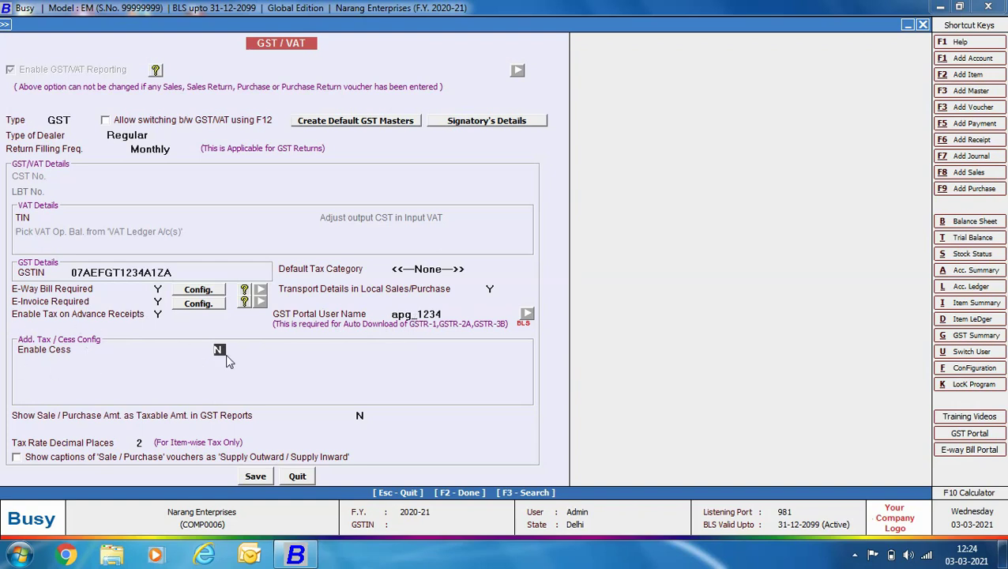
pyautogui.write('Y')
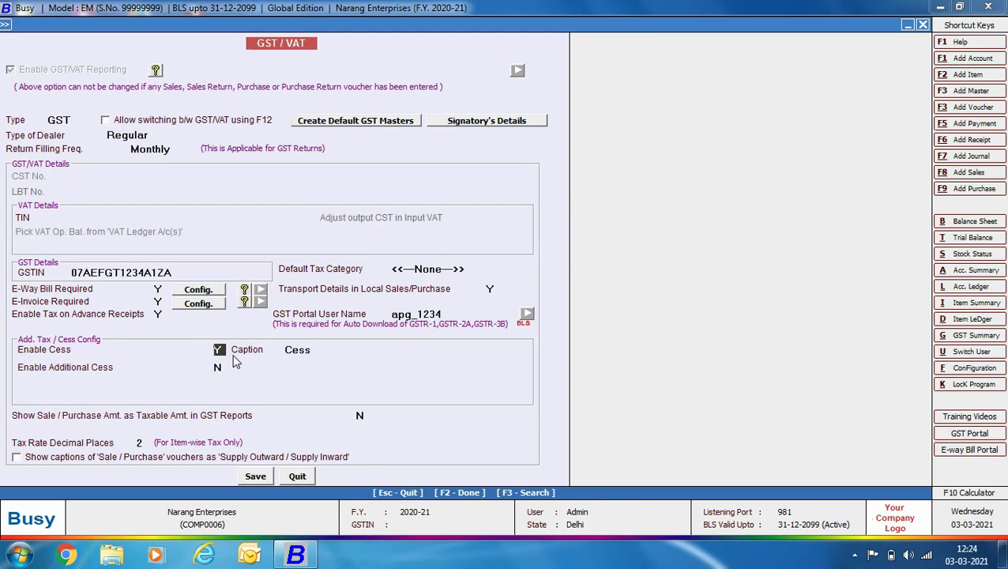
# - Keep the 'Cess' caption and enable Additional Cess with the caption 'ACess'
pyautogui.press('Return')
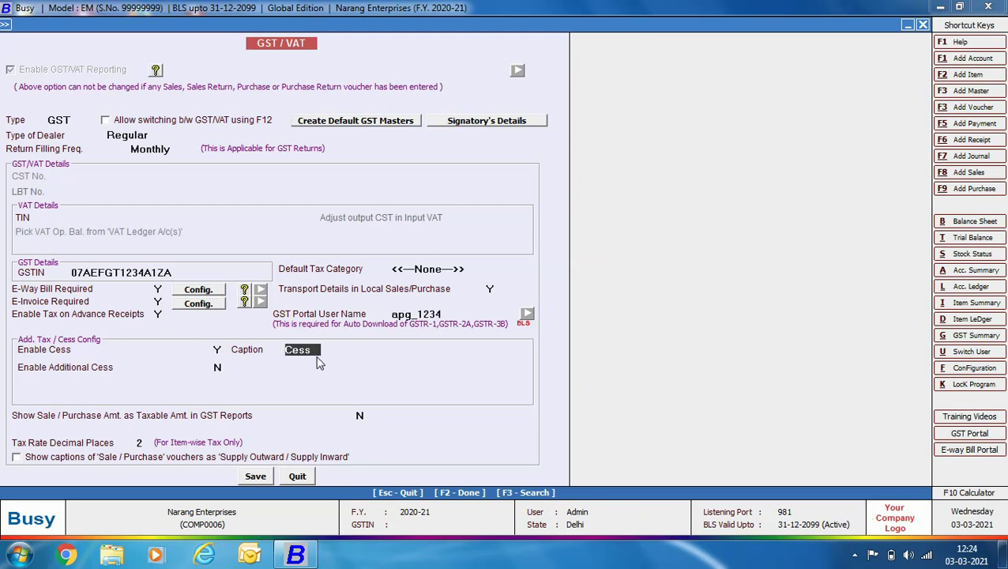
pyautogui.press('Return')
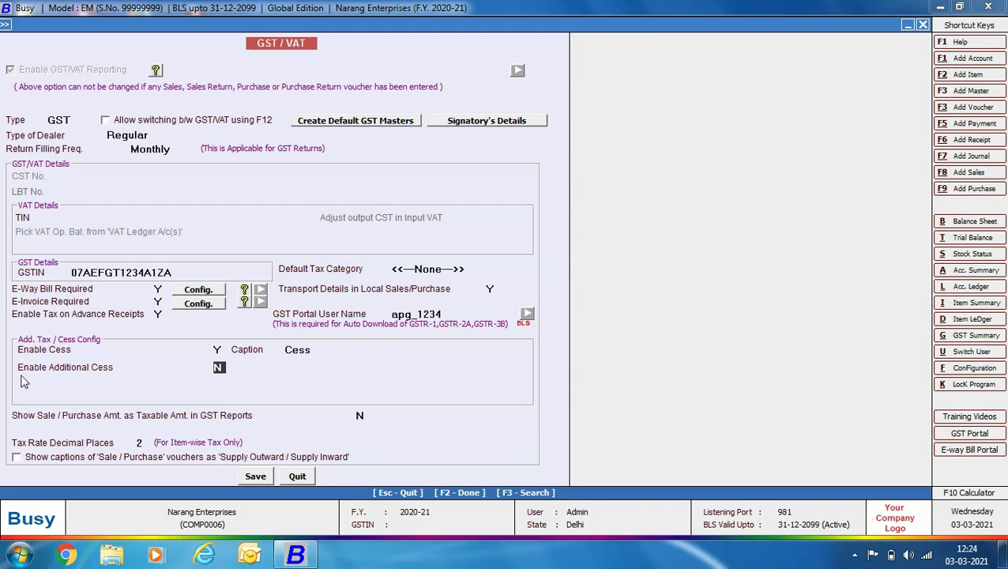
pyautogui.press('y')
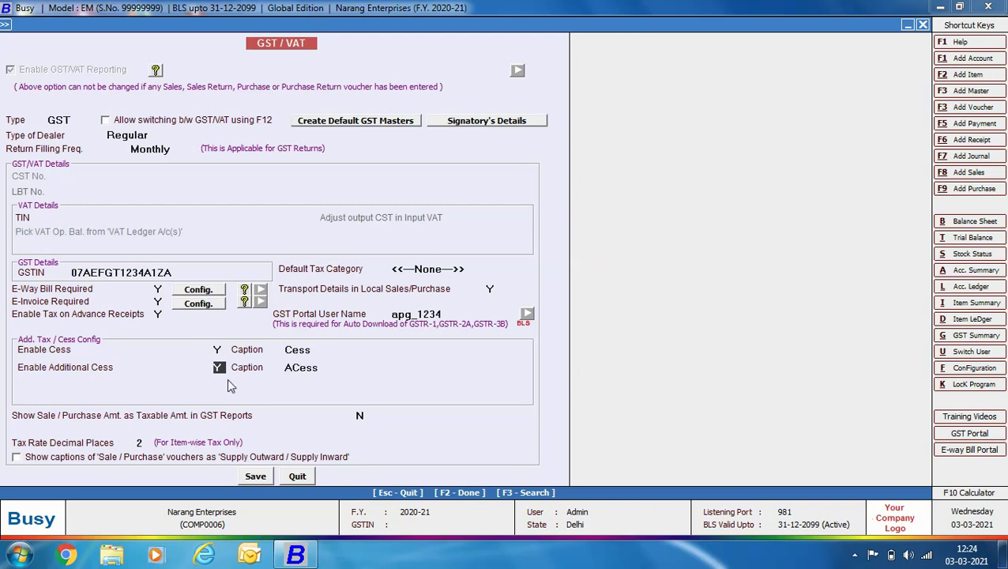
pyautogui.press('Return')
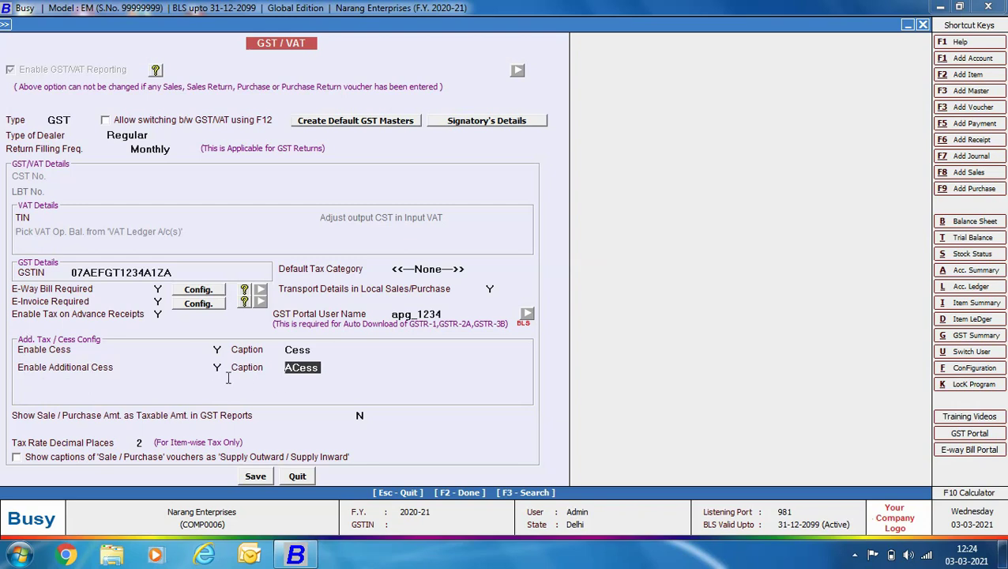
pyautogui.press('Return')
pyautogui.press('Return')
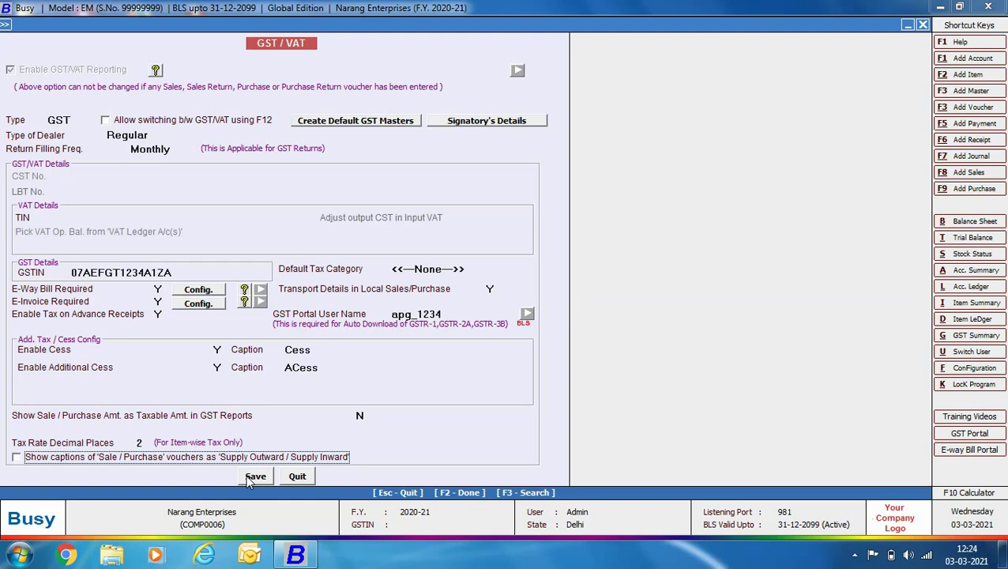
# - Save the GST/VAT options, exit Features / Options, and select Sales > Main in Voucher Series Configuration
pyautogui.click(254, 477)
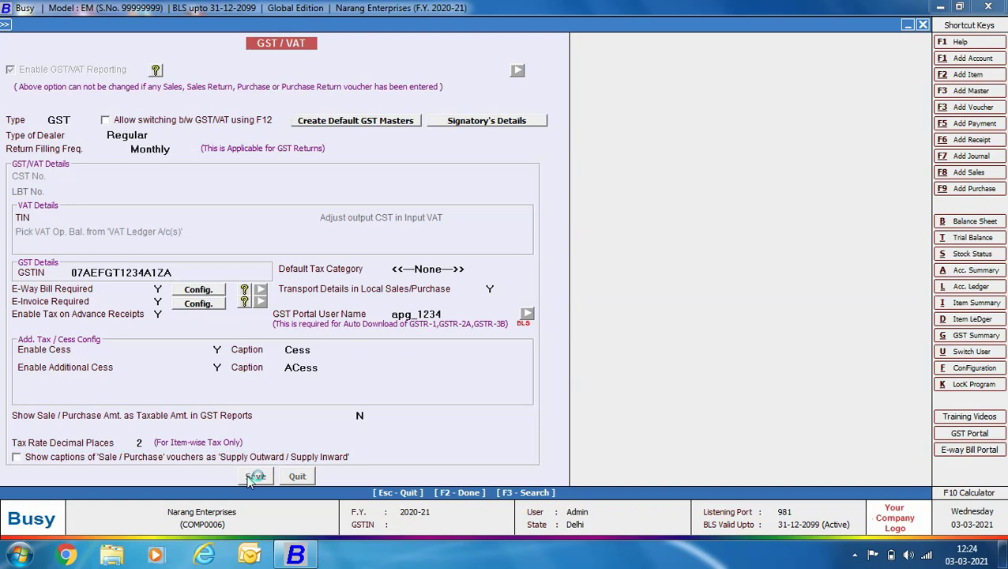
pyautogui.click(111, 454)
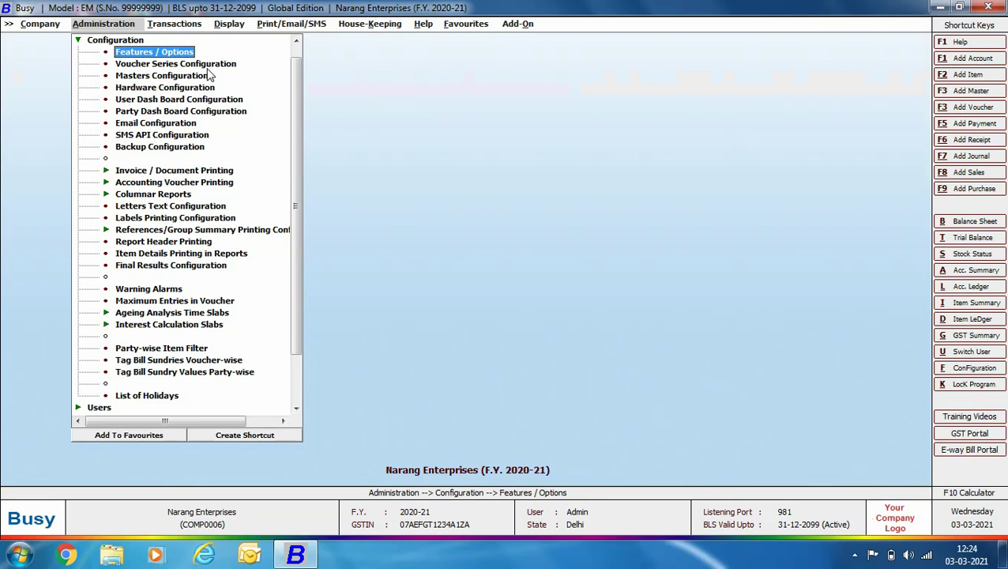
pyautogui.doubleClick(207, 65)
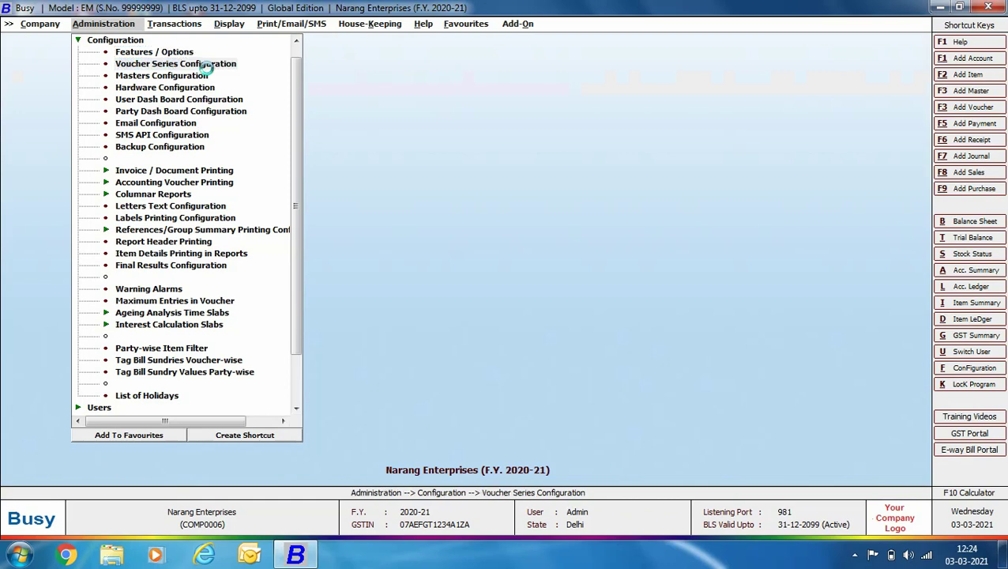
pyautogui.press('Right')
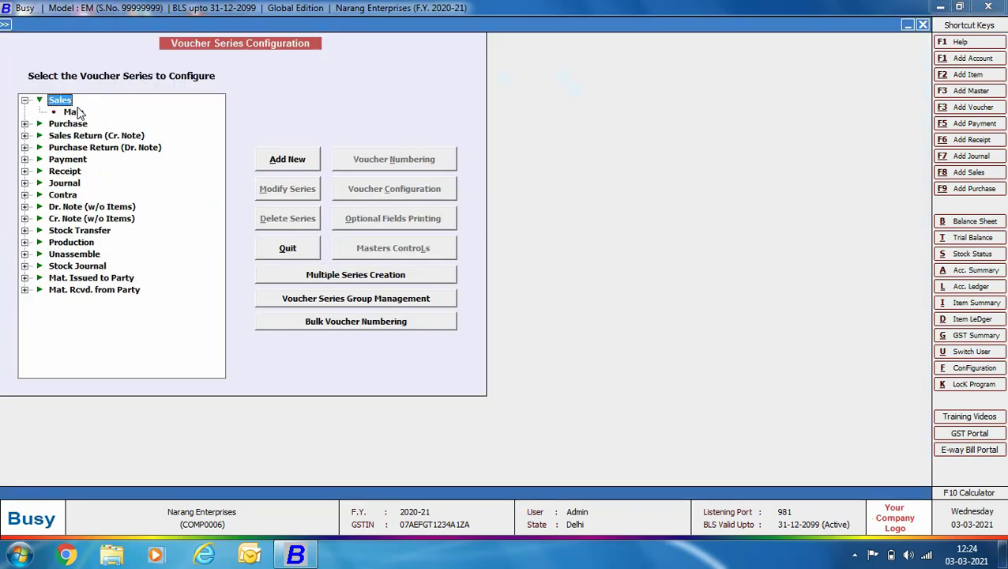
pyautogui.click(74, 112)
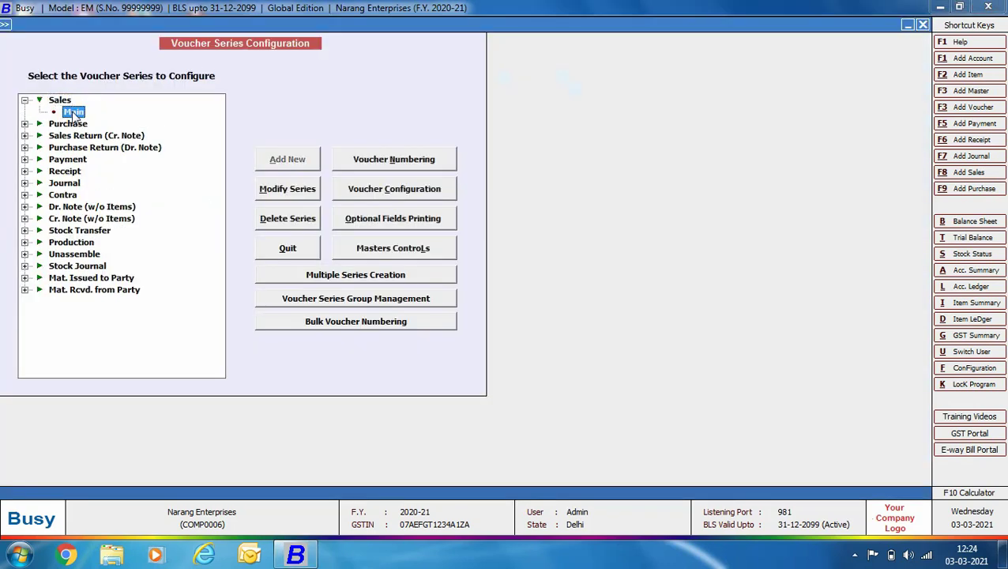
# - Set Separate Billing/Shipping Details to Y for Sales Main (All Parties, Party Name key field)
pyautogui.click(356, 188)
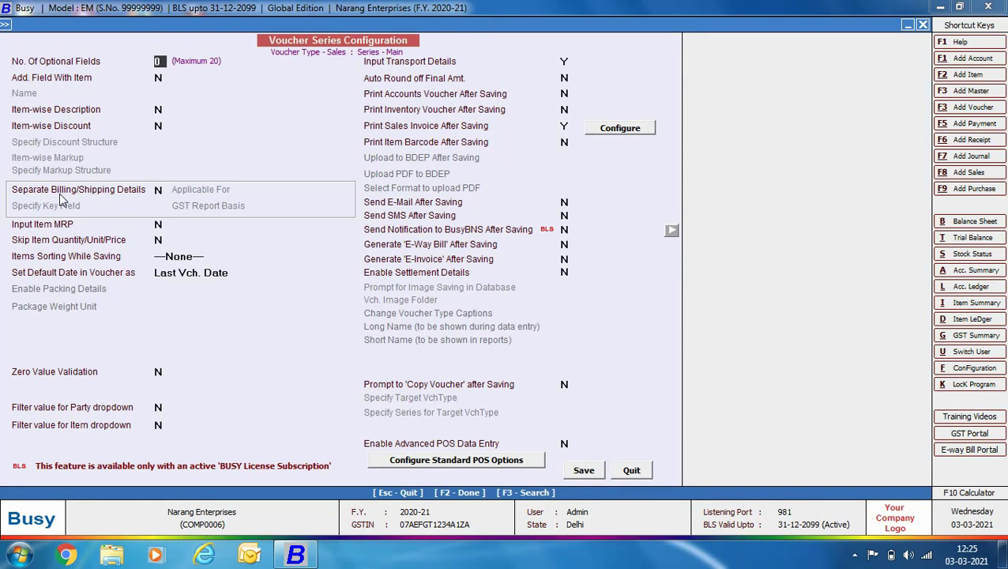
pyautogui.click(158, 190)
pyautogui.press('y')
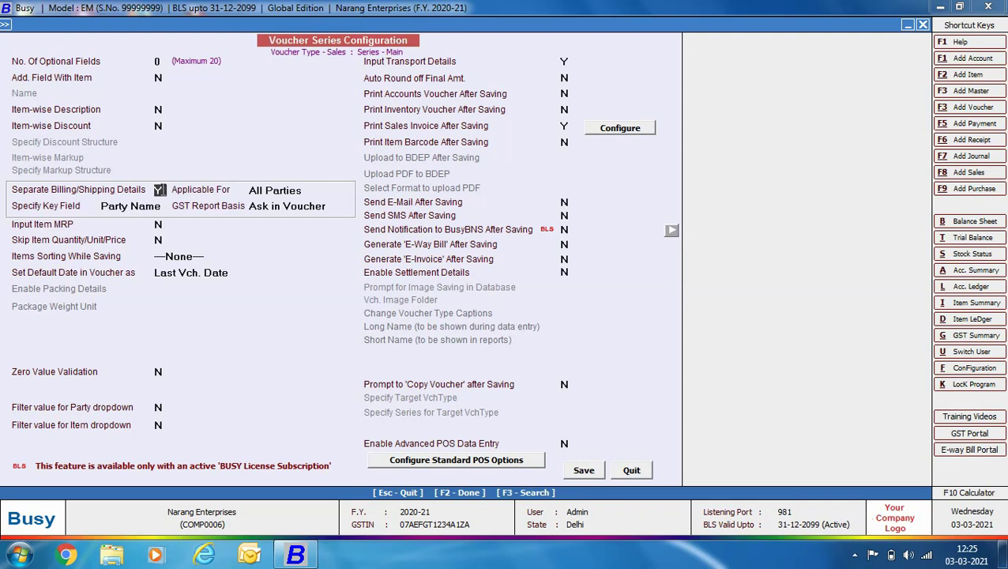
pyautogui.click(564, 61)
# - Set Generate 'E-Way Bill' and 'E-Invoice' After Saving to Y and save the Sales Main series
pyautogui.click(566, 245)
pyautogui.press('y')
pyautogui.press('Return')
pyautogui.write('Y')
pyautogui.click(577, 472)
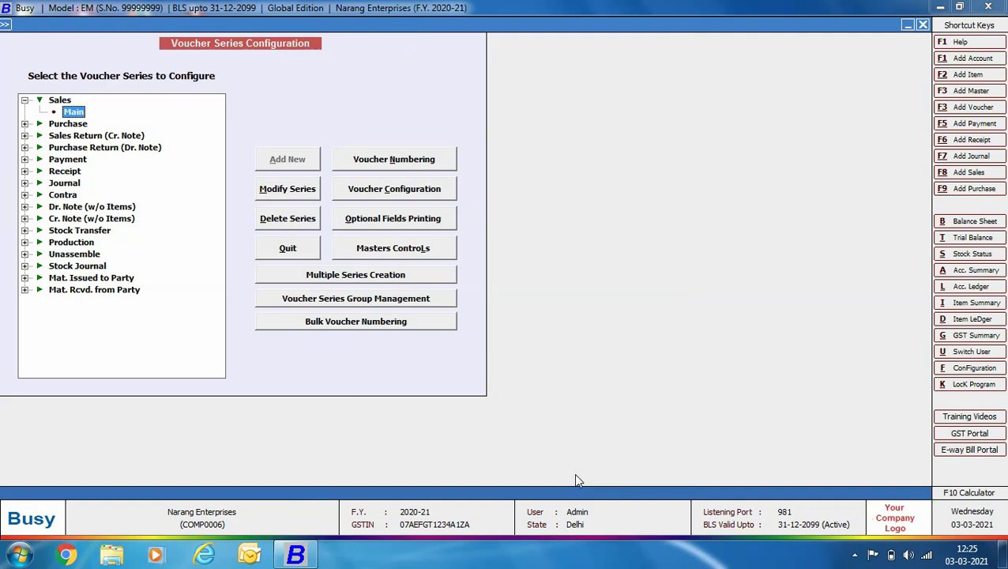
# - Close Voucher Series Configuration and open Invoice / Document Printing > Standard
pyautogui.press('Escape')
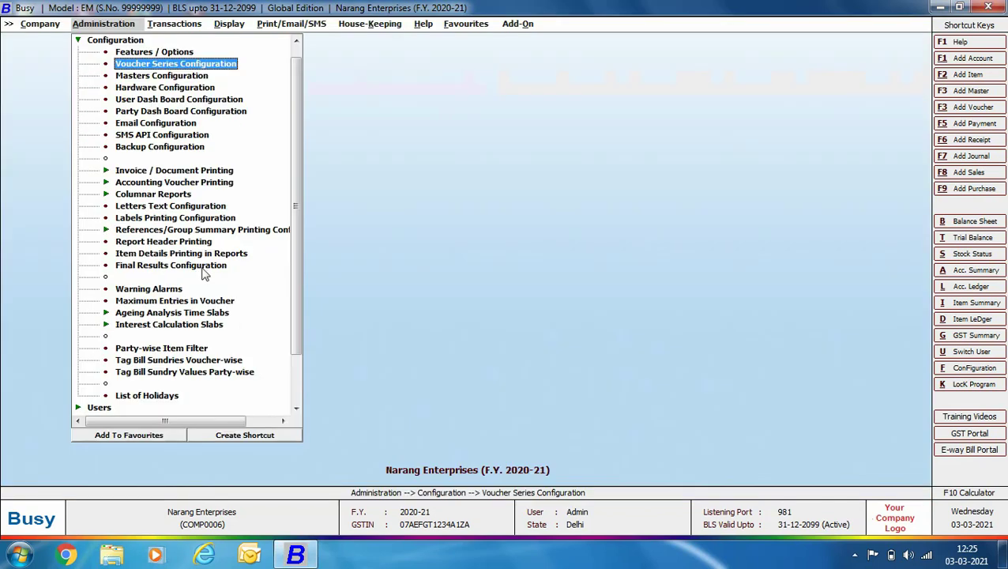
pyautogui.click(188, 174)
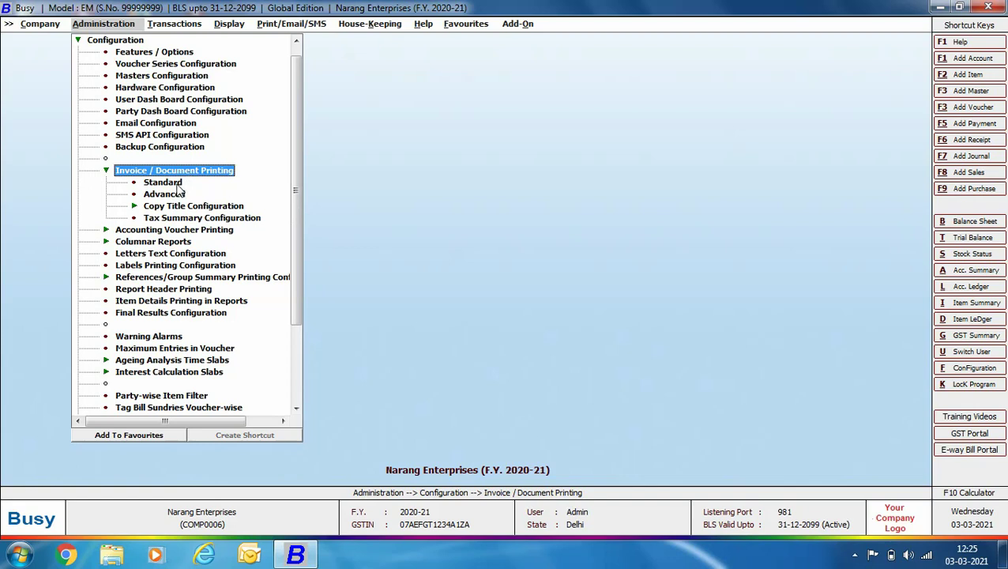
pyautogui.click(176, 183)
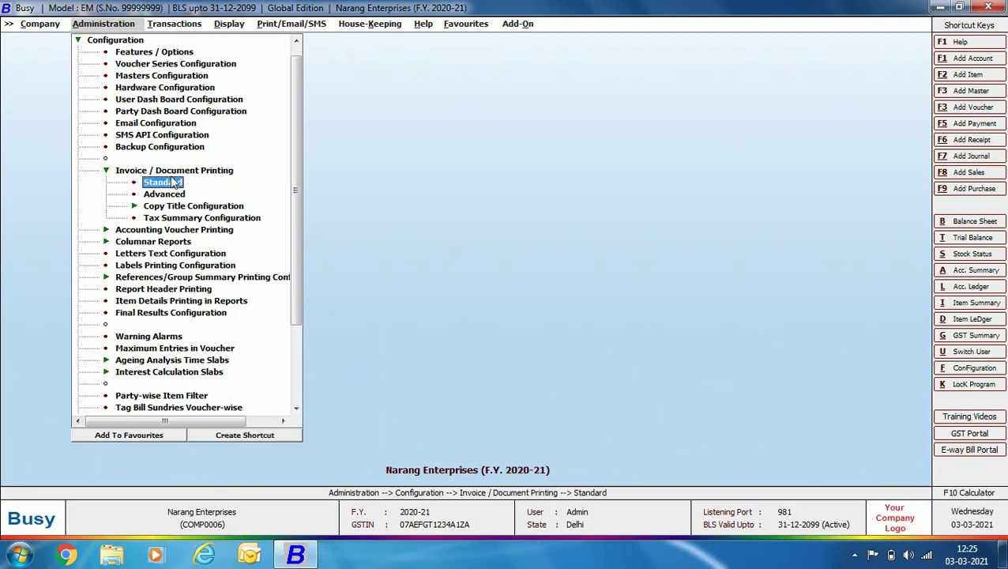
pyautogui.press('Return')
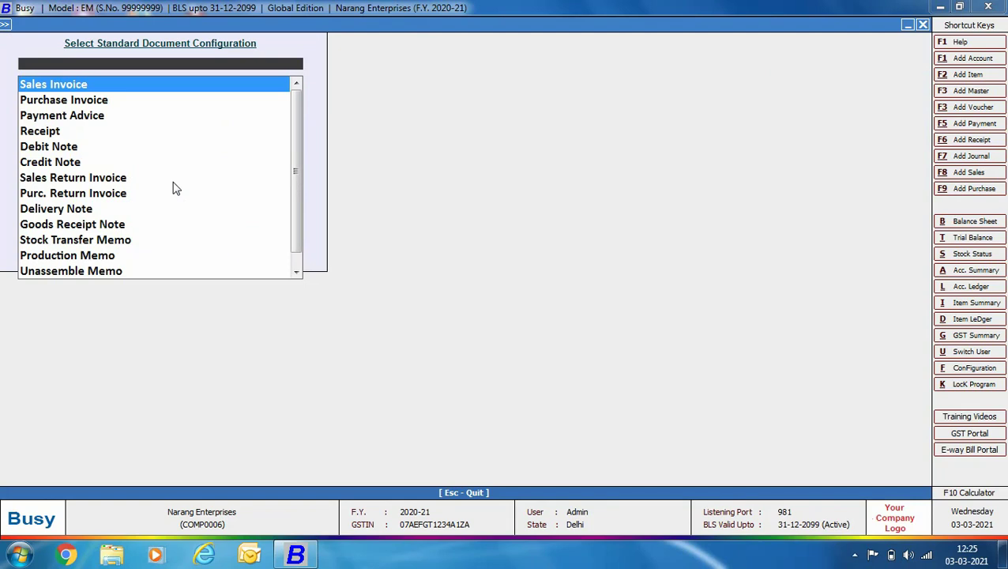
# - Open the Sales Invoice print configuration and keep Print Tax Summary set to Without HSN
pyautogui.press('Return')
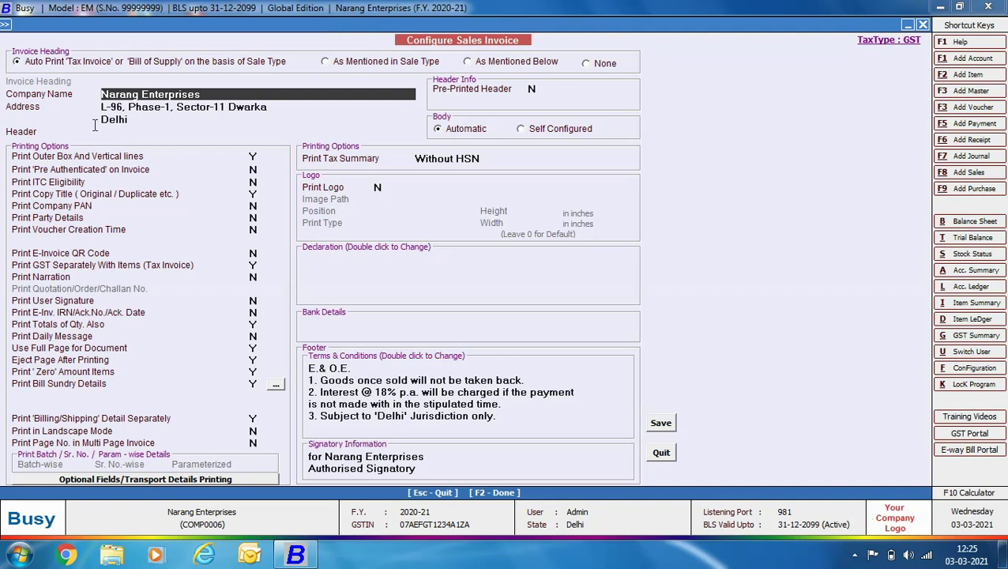
pyautogui.click(474, 159)
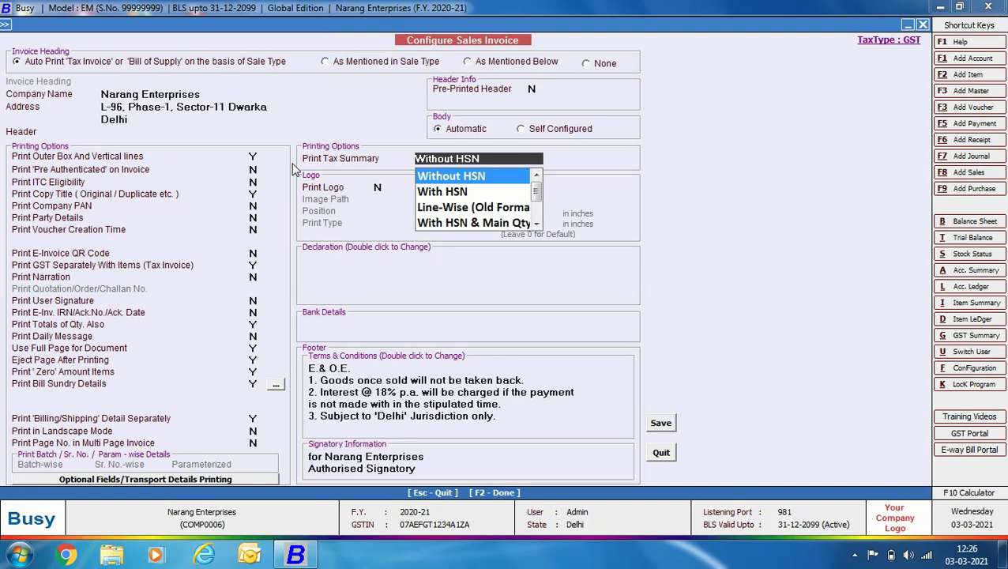
pyautogui.press('Return')
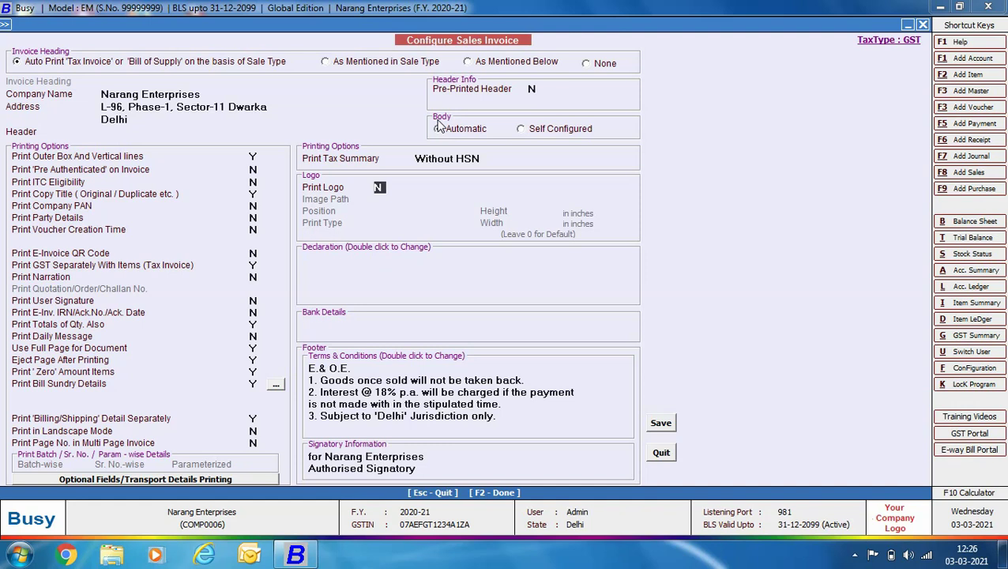
pyautogui.click(523, 131)
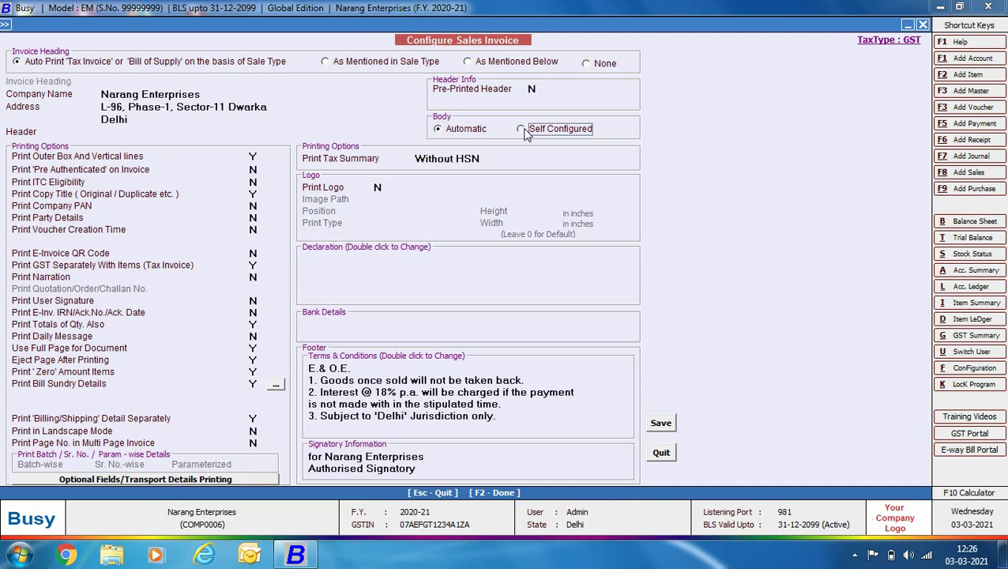
# - Review the Self Configured body item columns, then save the layout with an Automatic body
pyautogui.click(521, 130)
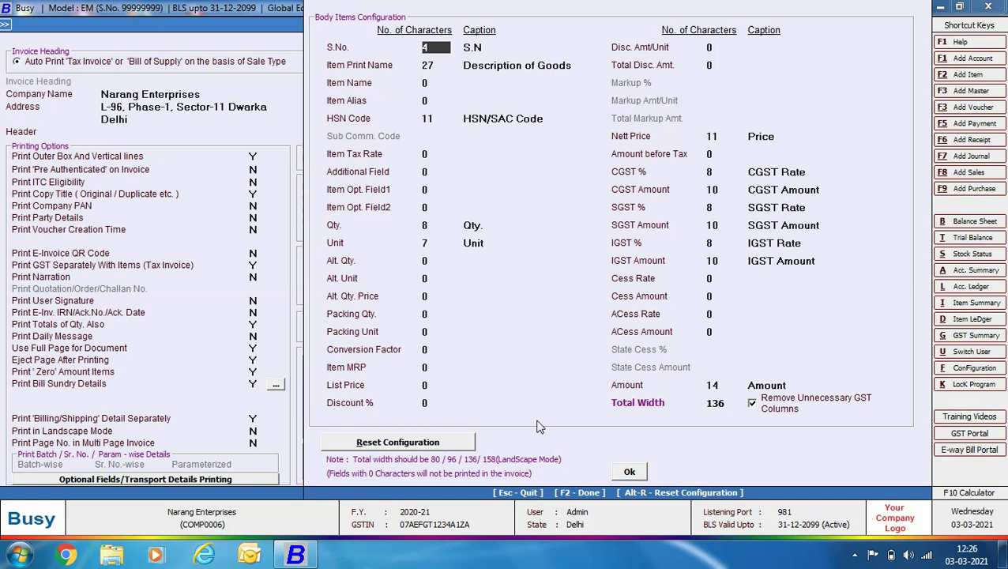
pyautogui.click(630, 472)
pyautogui.click(439, 131)
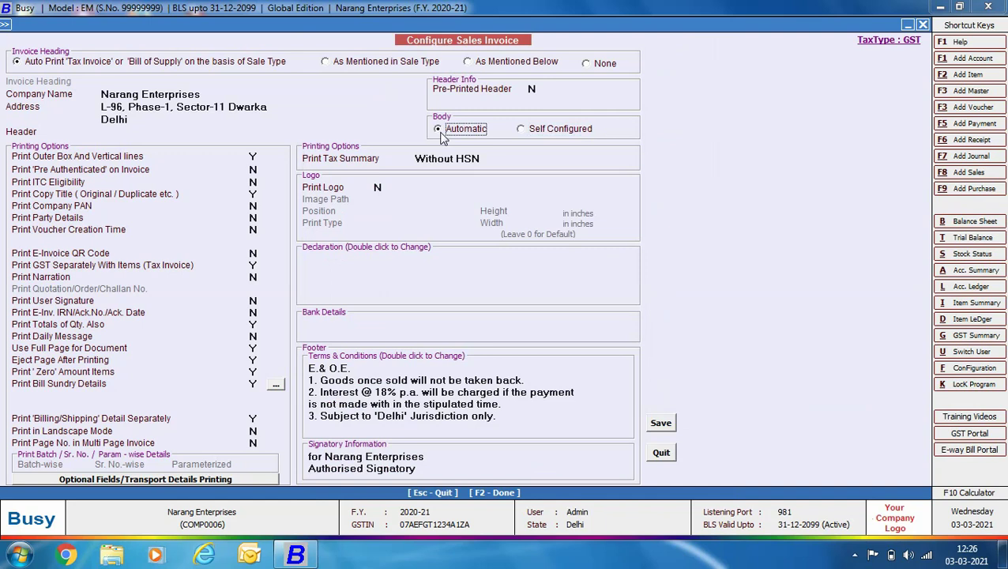
pyautogui.click(662, 423)
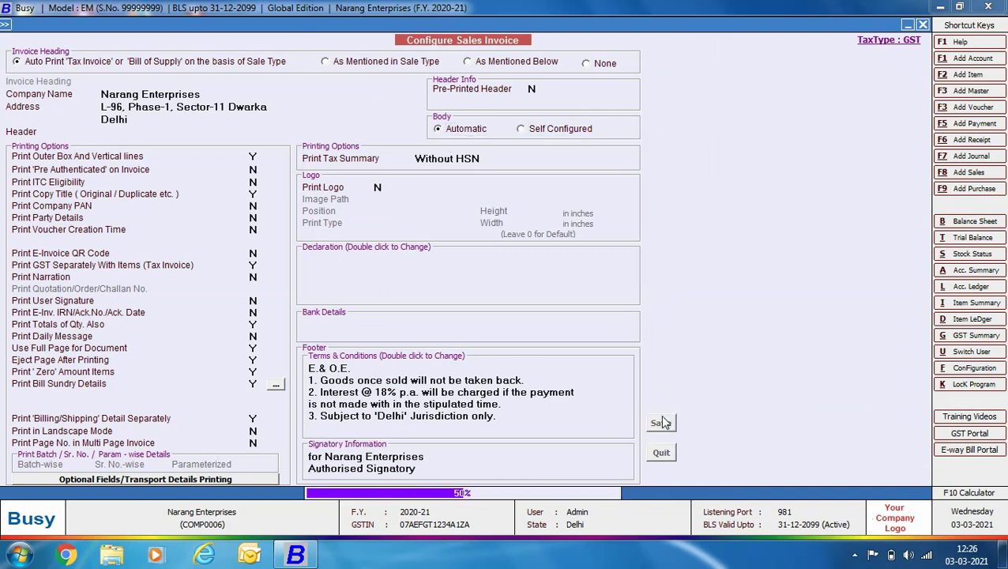
# - Leave the configuration menus and advance the slideshow to the Answers slide (1. d, 2. a, 3. c)
pyautogui.press('Escape')
pyautogui.press('Escape')
pyautogui.press('Escape')
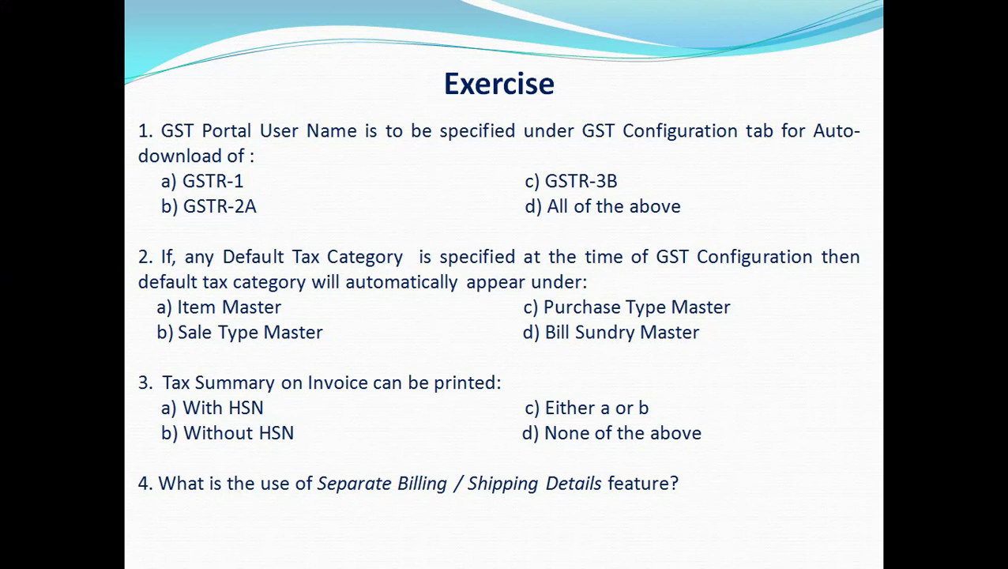
pyautogui.press('Right')
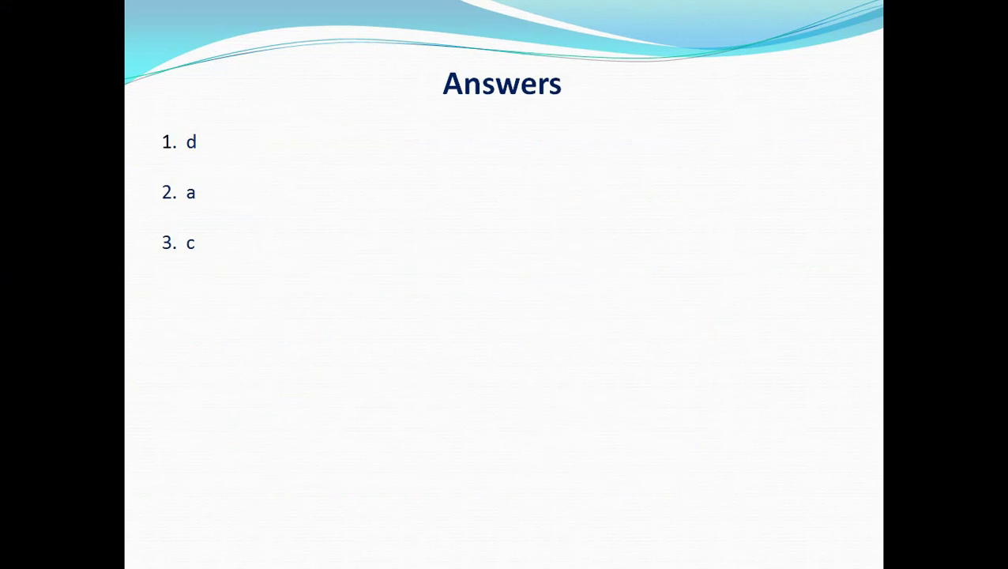